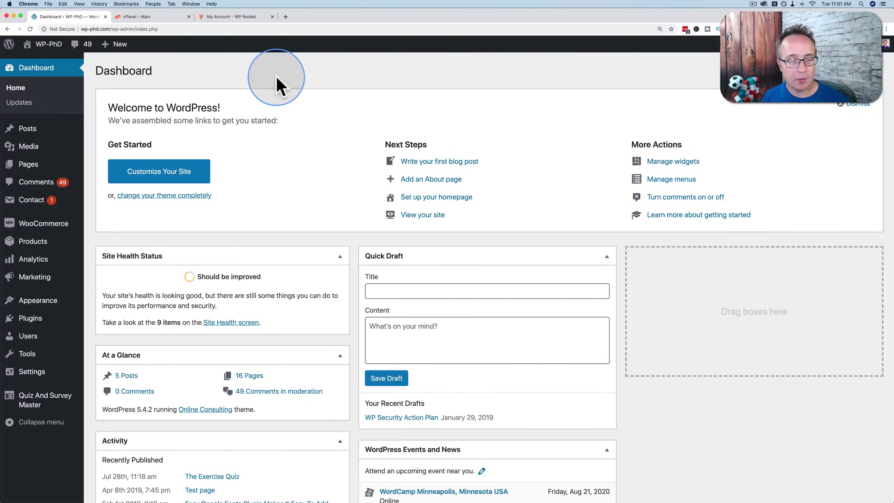
# Scroll through the 24 installed plugins on the Plugins page to confirm WP Rocket is absent.
pyautogui.click(32, 318)
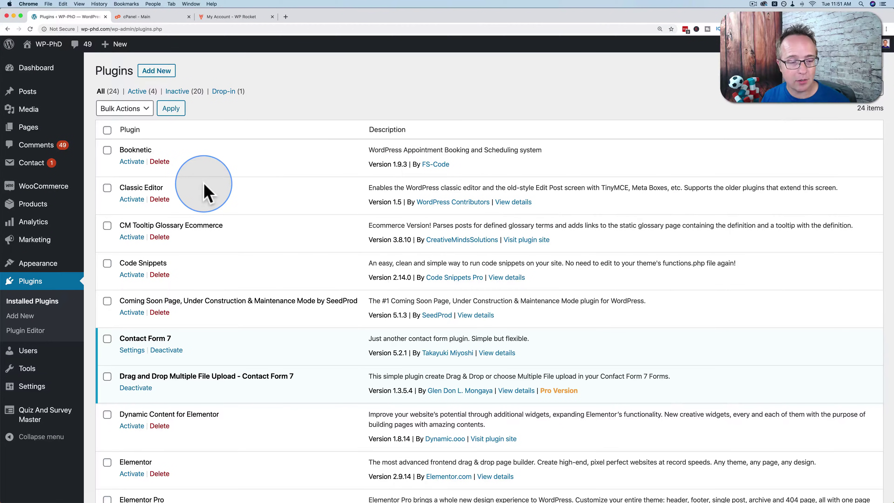
pyautogui.scroll(-5, 206, 201)
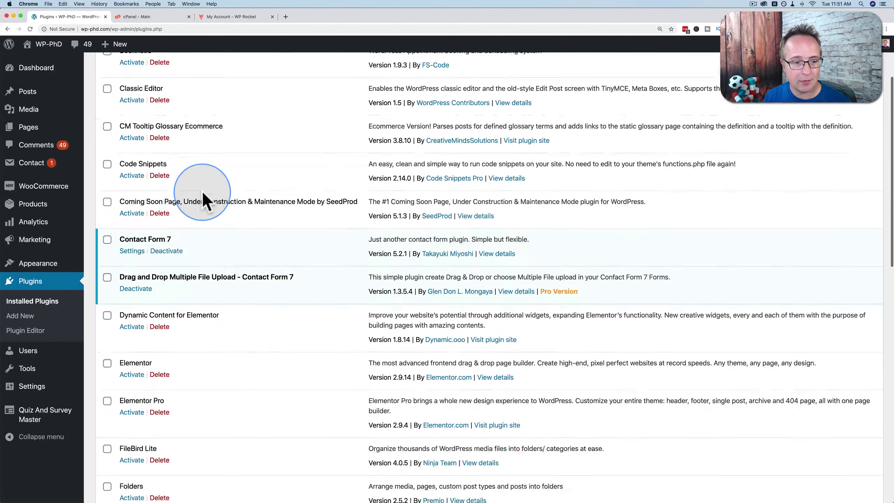
pyautogui.scroll(-15, 221, 363)
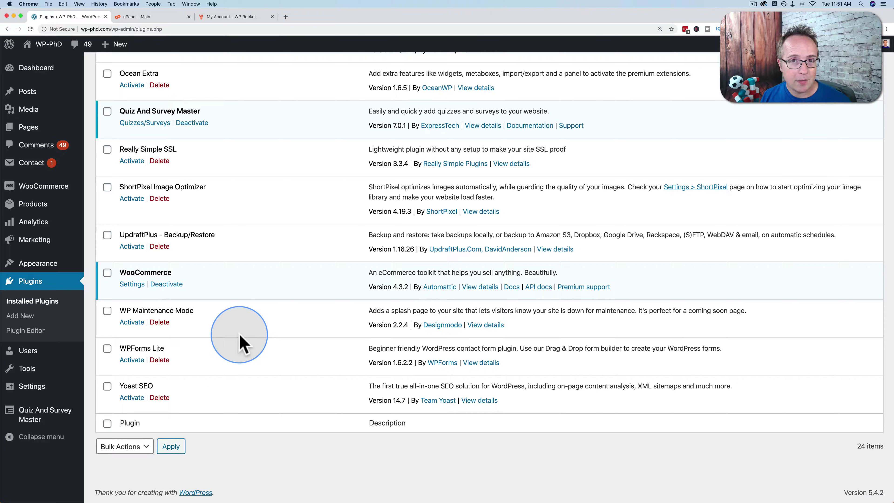
# Download the WP Rocket 3.6 zip from the My Account licence page.
pyautogui.click(229, 18)
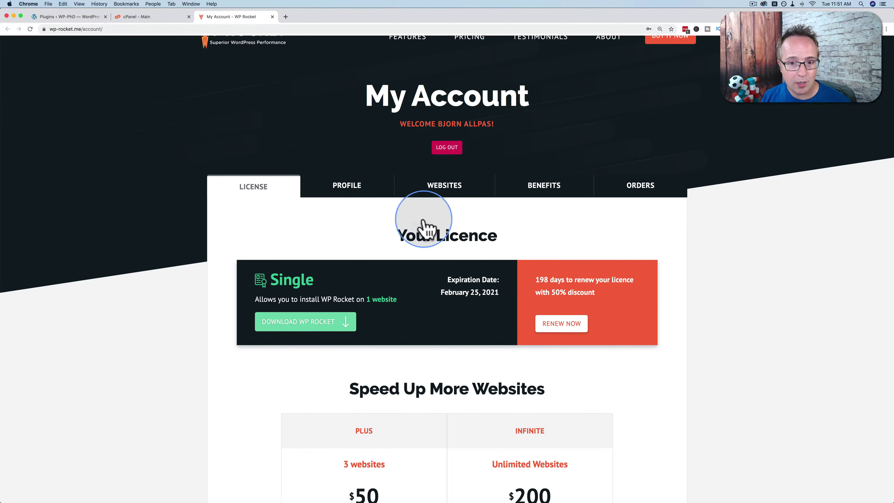
pyautogui.click(322, 322)
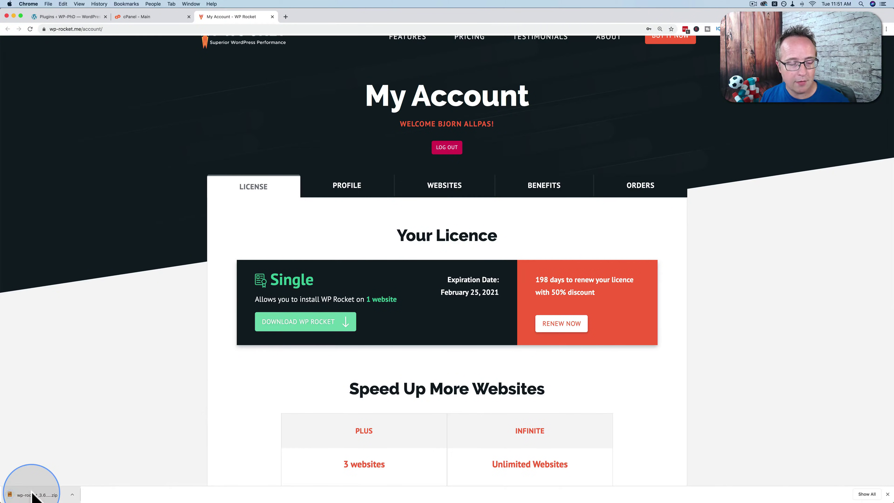
# On the cPanel page, search for 'file manager' and open File Manager in a new tab.
pyautogui.click(148, 17)
pyautogui.click(168, 137)
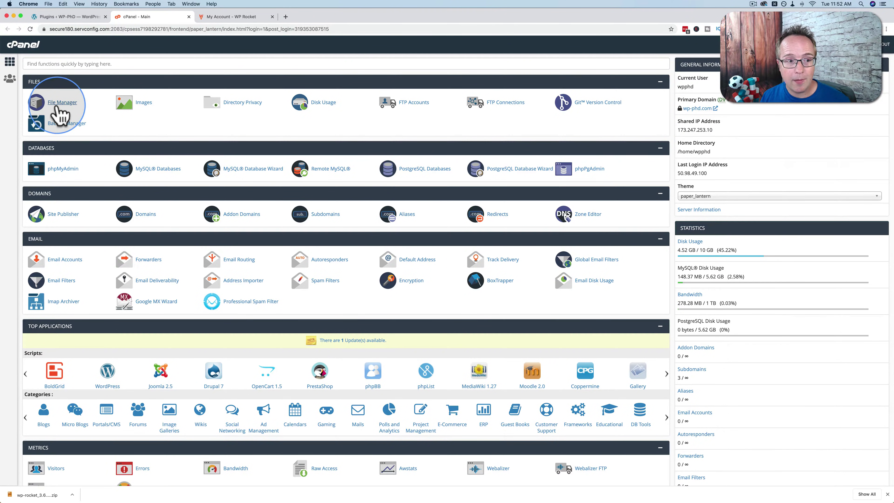
pyautogui.click(62, 4)
pyautogui.moveTo(72, 74)
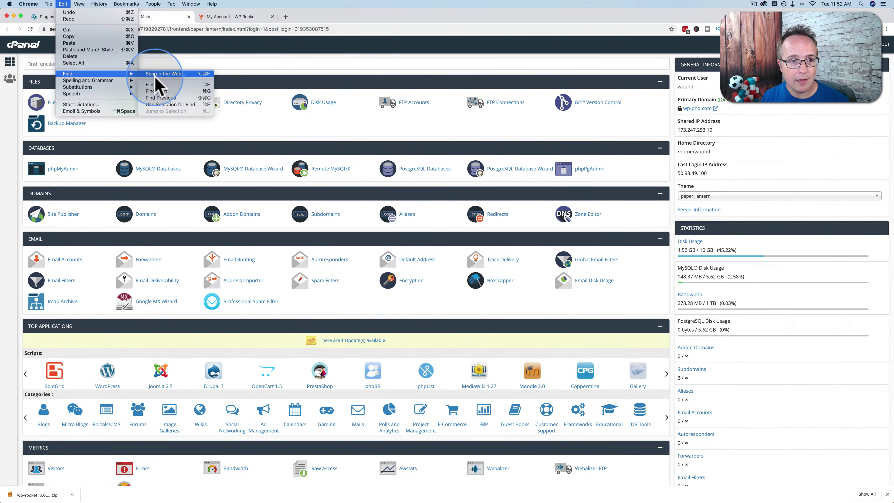
pyautogui.click(154, 85)
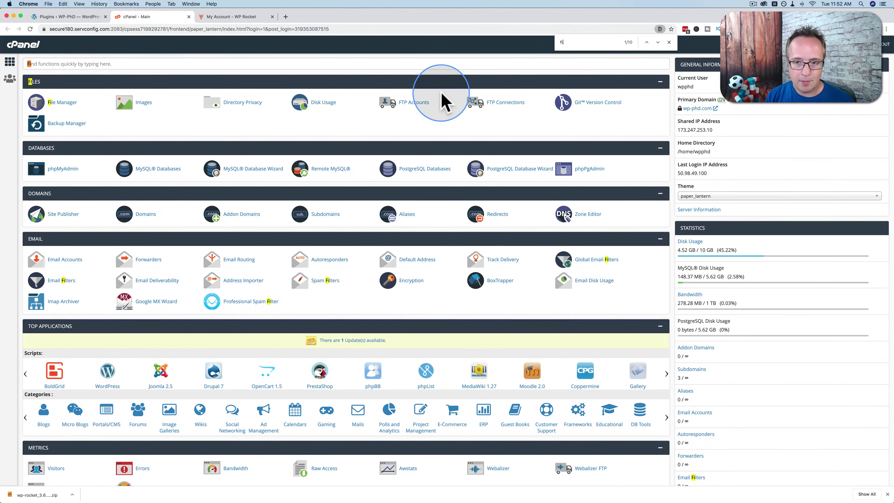
pyautogui.write('file manager')
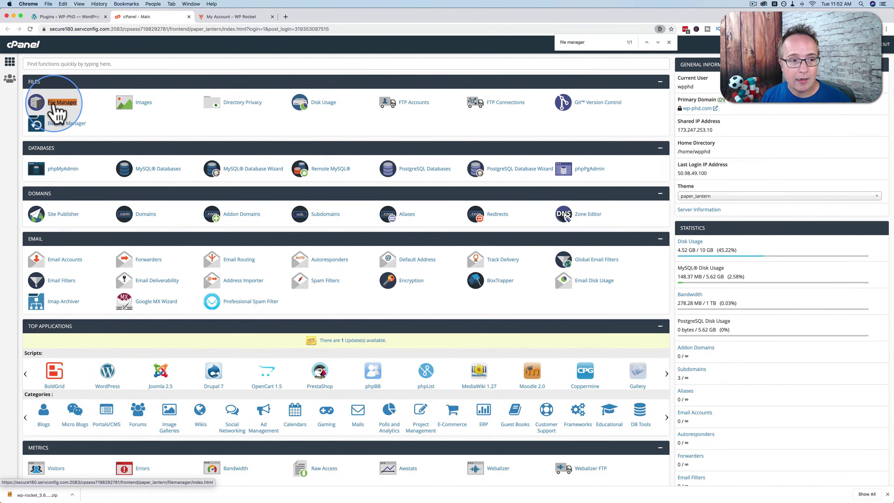
pyautogui.click(56, 106)
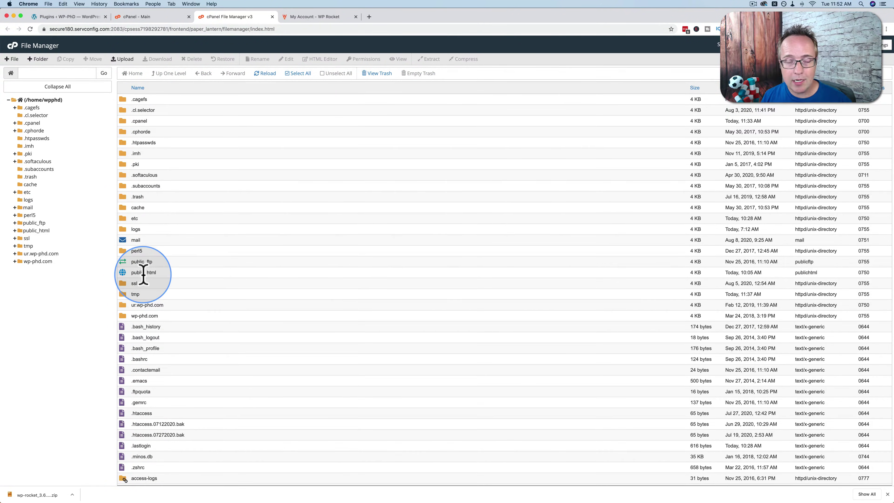
# Navigate through public_html and wp-content into the plugins folder in File Manager.
pyautogui.doubleClick(165, 274)
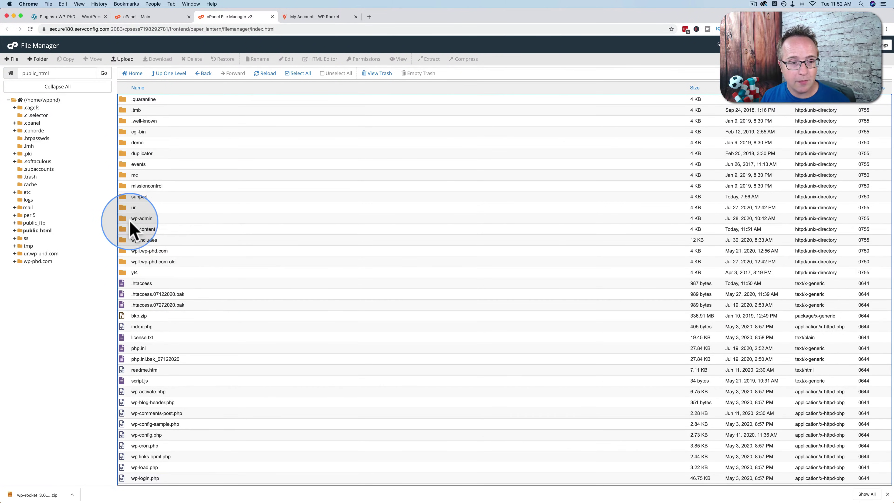
pyautogui.click(151, 218)
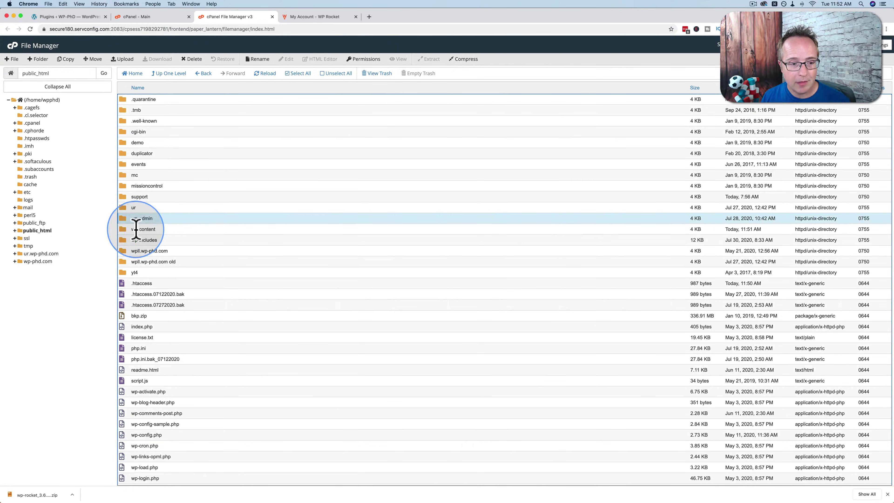
pyautogui.keyDown('shift'); pyautogui.click(146, 229); pyautogui.keyUp('shift')
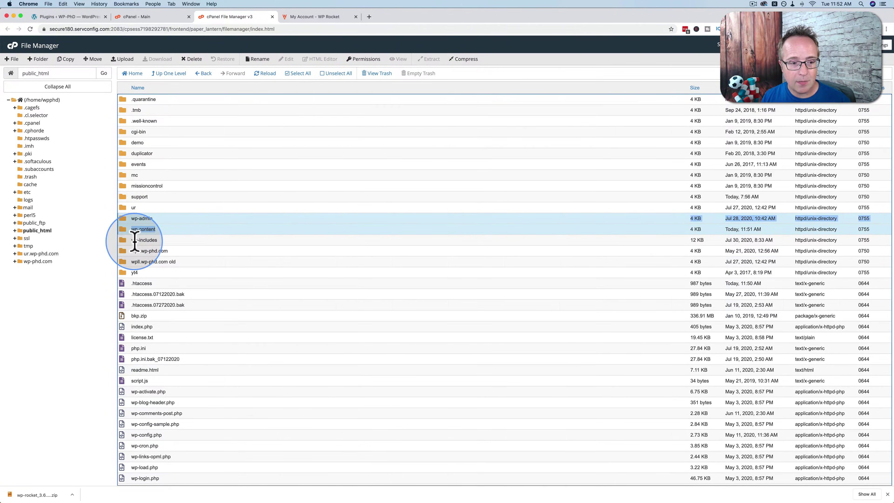
pyautogui.keyDown('shift'); pyautogui.click(169, 243); pyautogui.keyUp('shift')
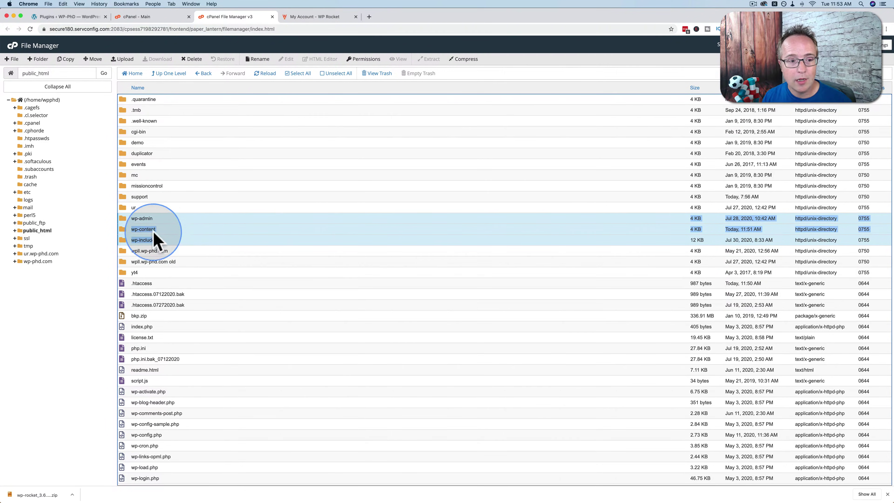
pyautogui.click(127, 231)
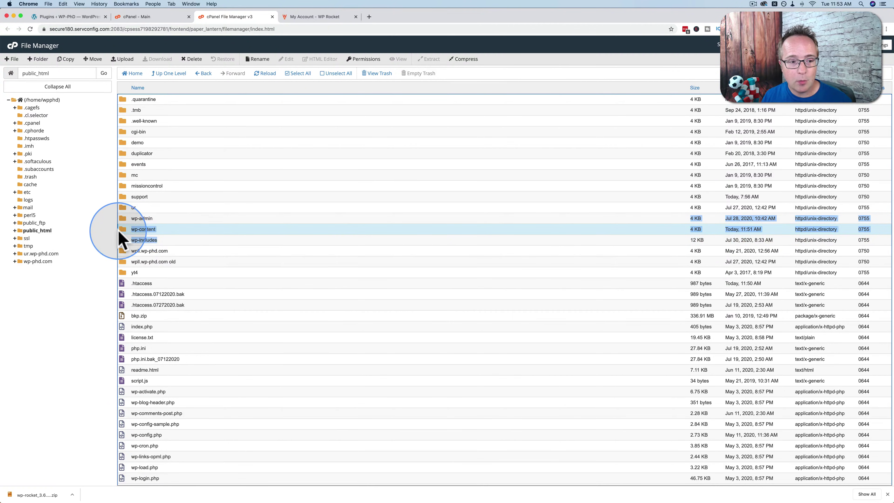
pyautogui.doubleClick(197, 229)
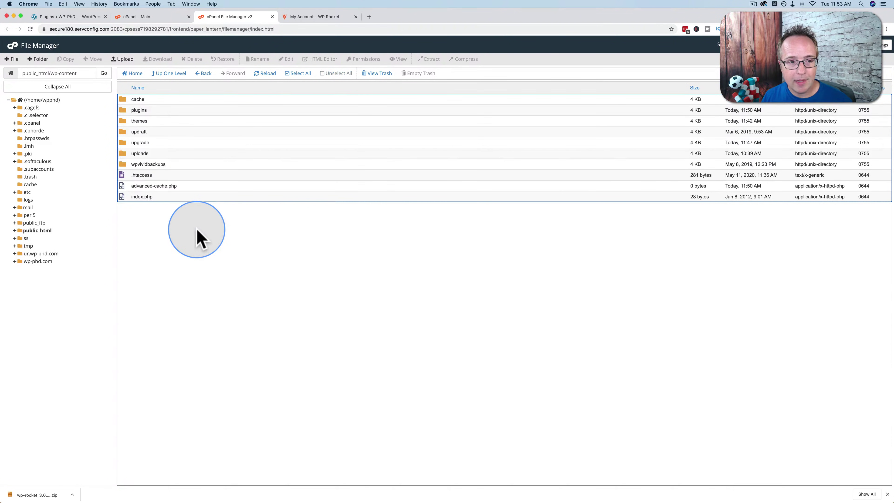
pyautogui.doubleClick(141, 110)
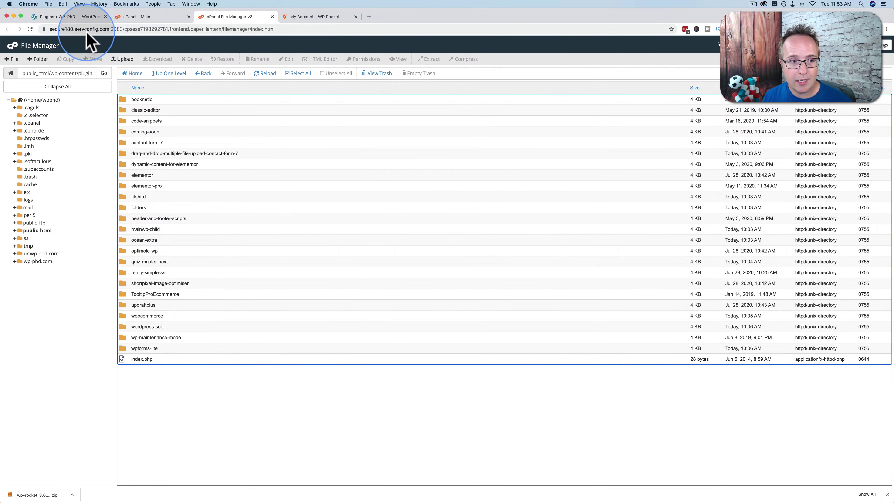
pyautogui.click(79, 16)
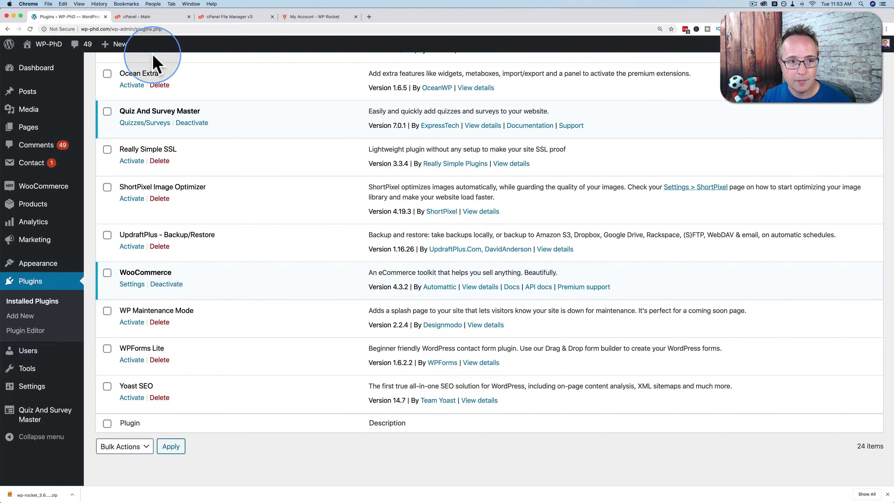
pyautogui.click(223, 19)
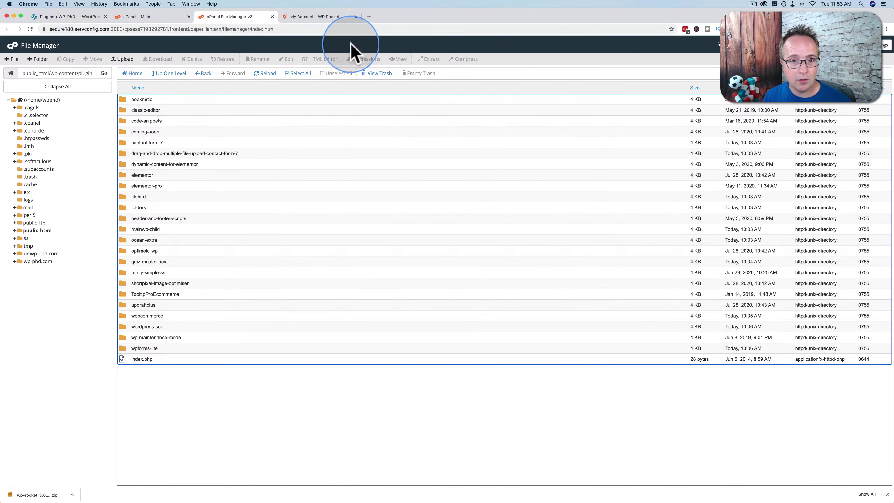
# Upload wp-rocket_3.6.3.zip from Downloads into the plugins folder.
pyautogui.click(123, 59)
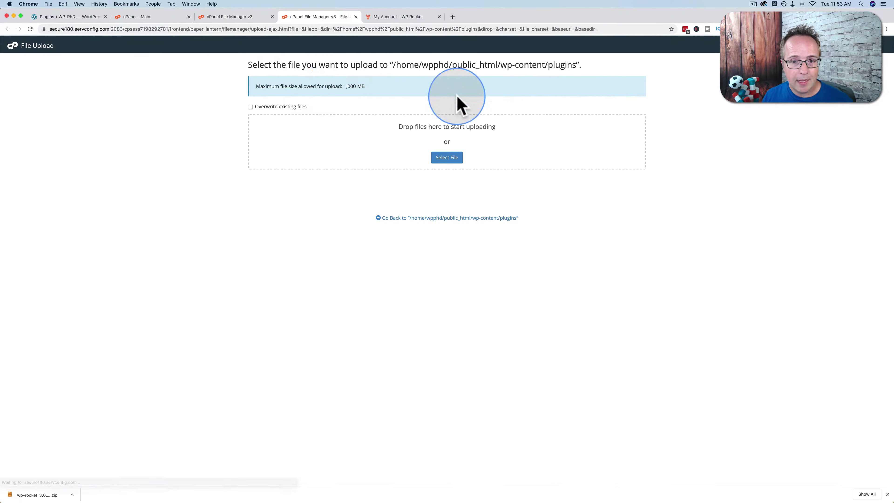
pyautogui.click(440, 160)
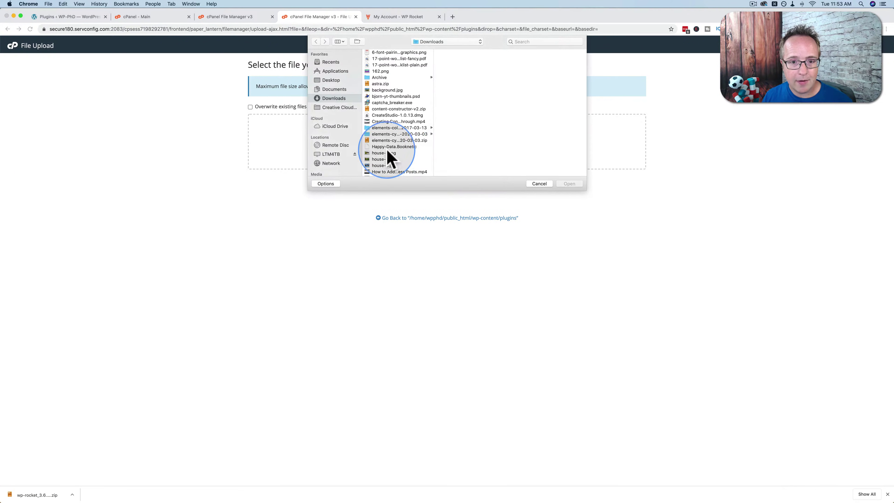
pyautogui.scroll(-3, 378, 146)
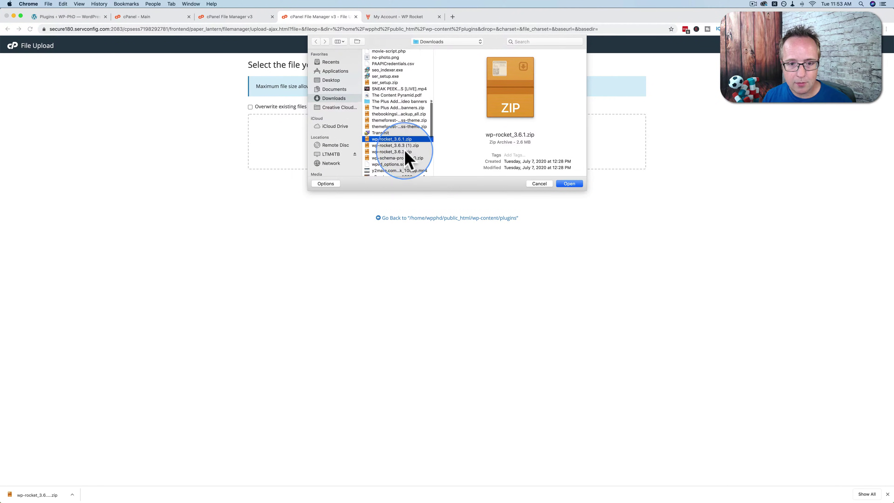
pyautogui.click(395, 151)
pyautogui.click(570, 183)
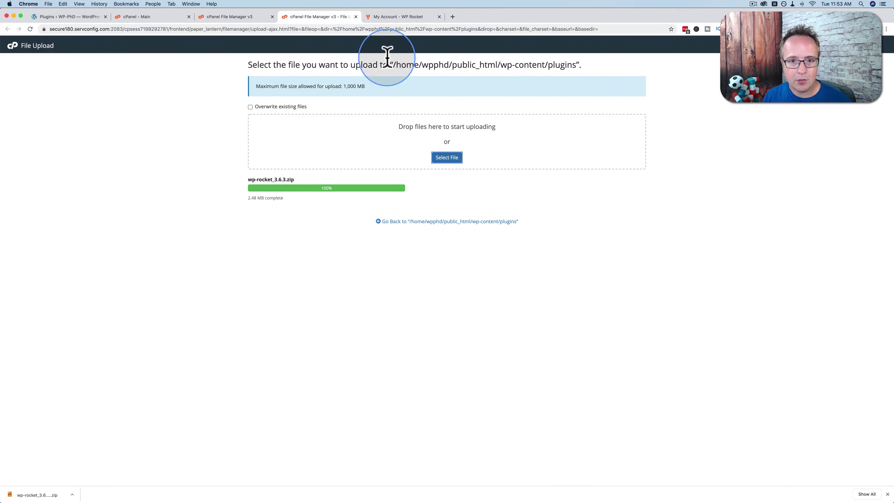
# Refresh the listing and extract wp-rocket_3.6.3.zip into the plugins folder.
pyautogui.click(356, 16)
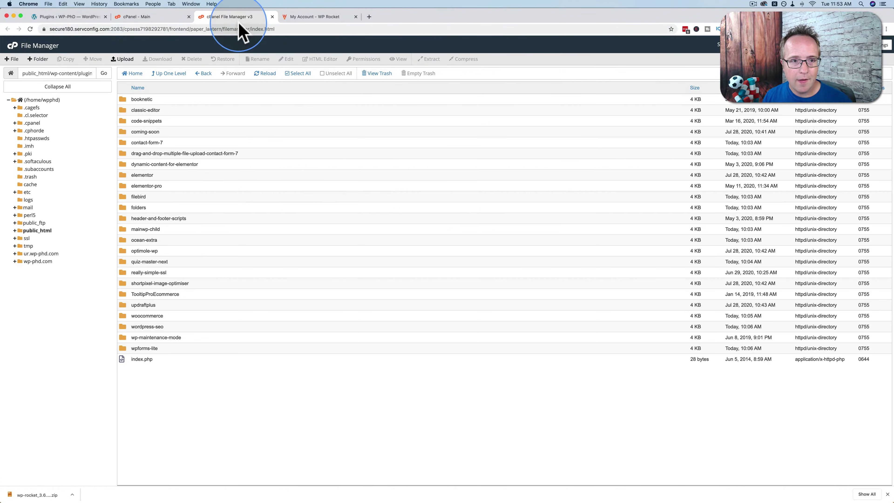
pyautogui.click(262, 74)
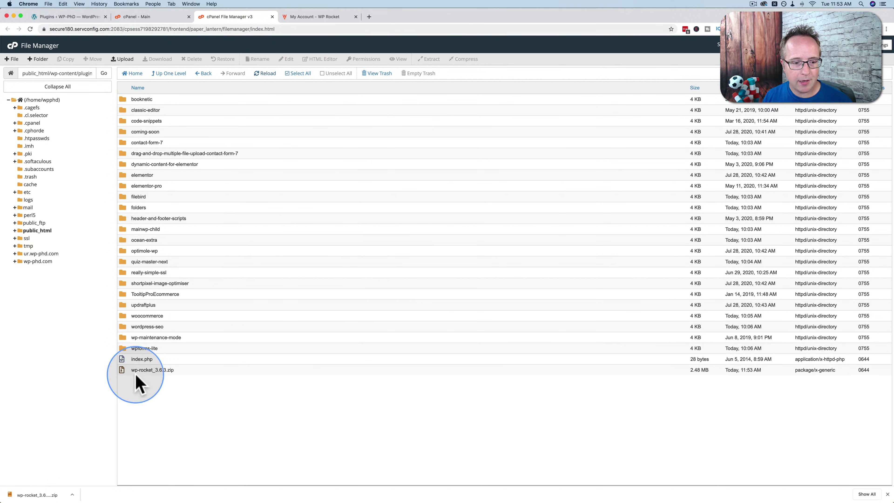
pyautogui.click(157, 370)
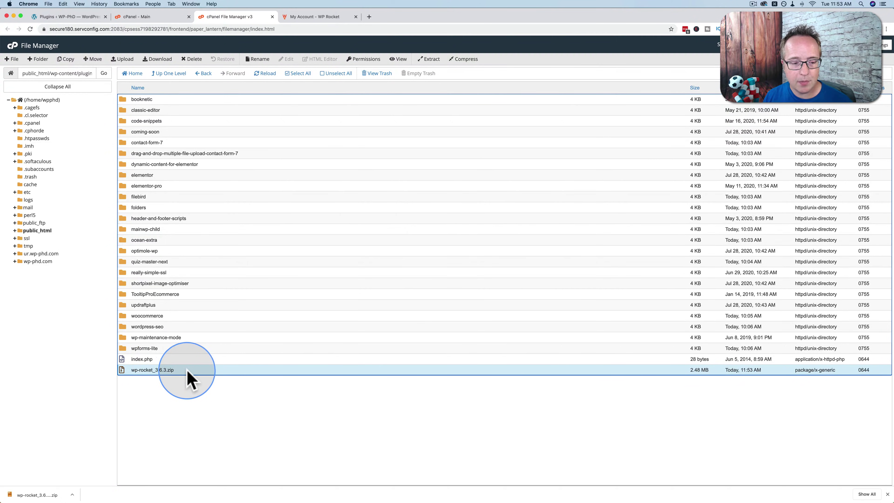
pyautogui.click(430, 59)
pyautogui.click(498, 296)
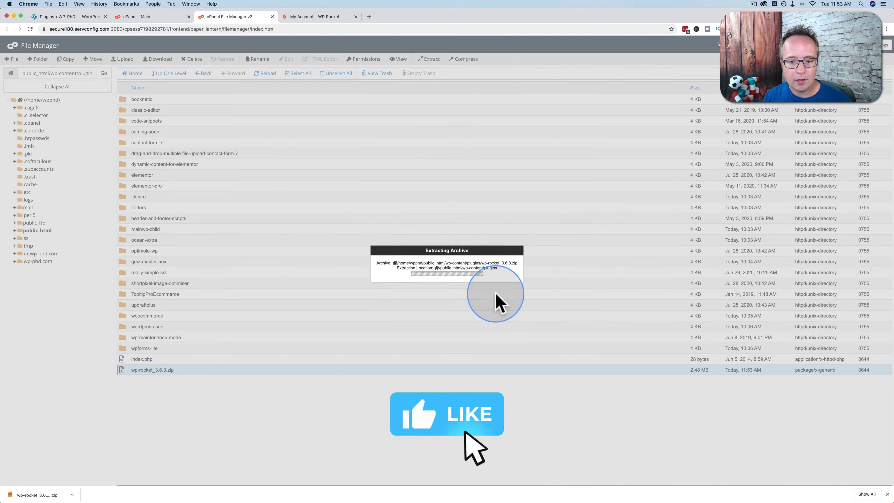
pyautogui.click(559, 331)
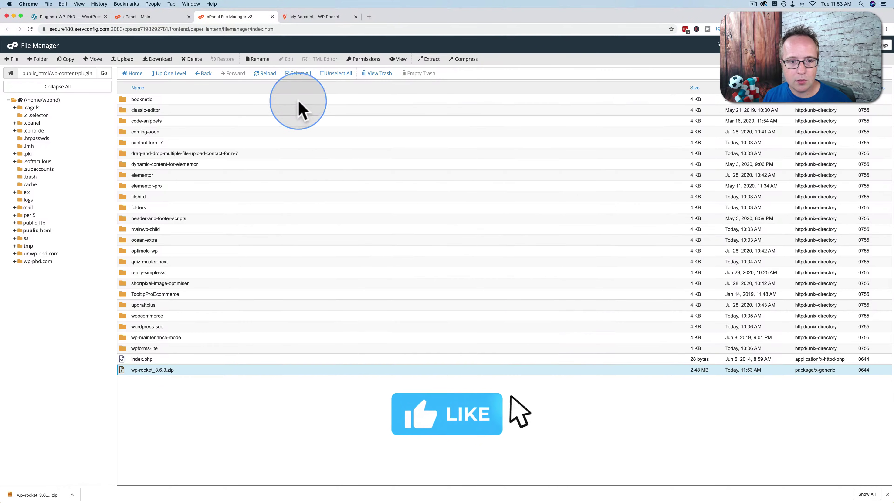
# Permanently delete the leftover wp-rocket_3.6.3.zip with 'Skip the trash' ticked.
pyautogui.click(267, 75)
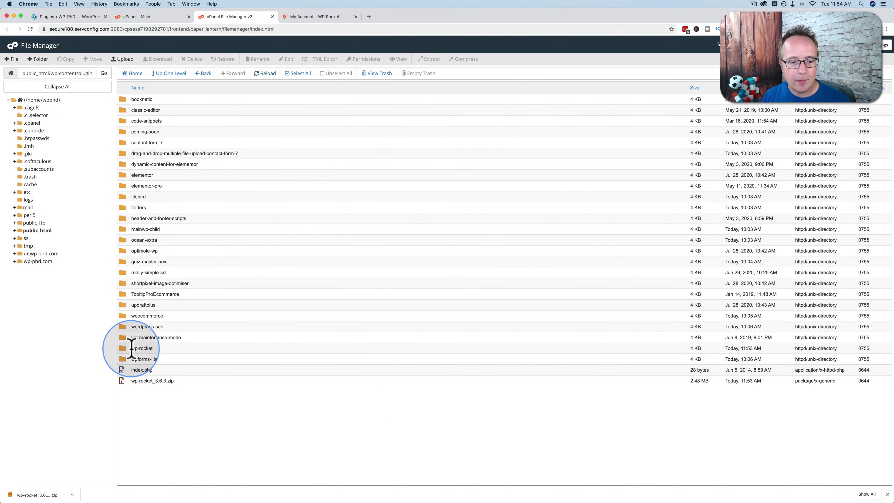
pyautogui.click(155, 350)
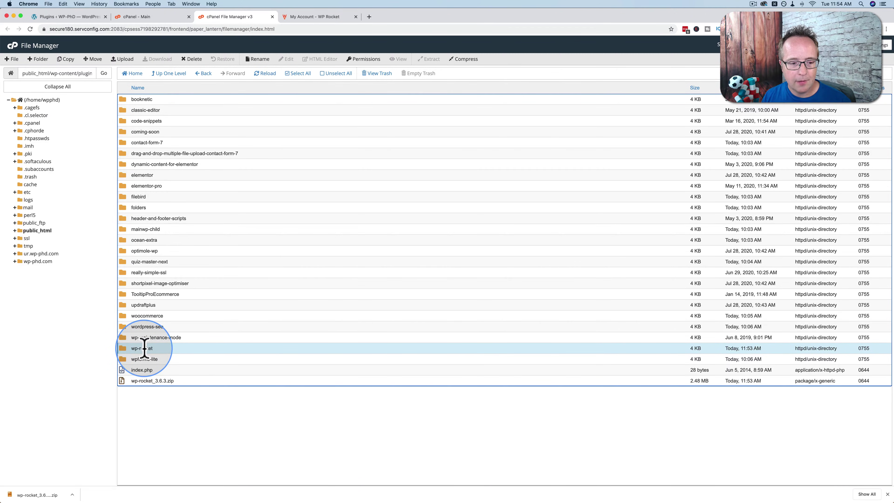
pyautogui.click(180, 381)
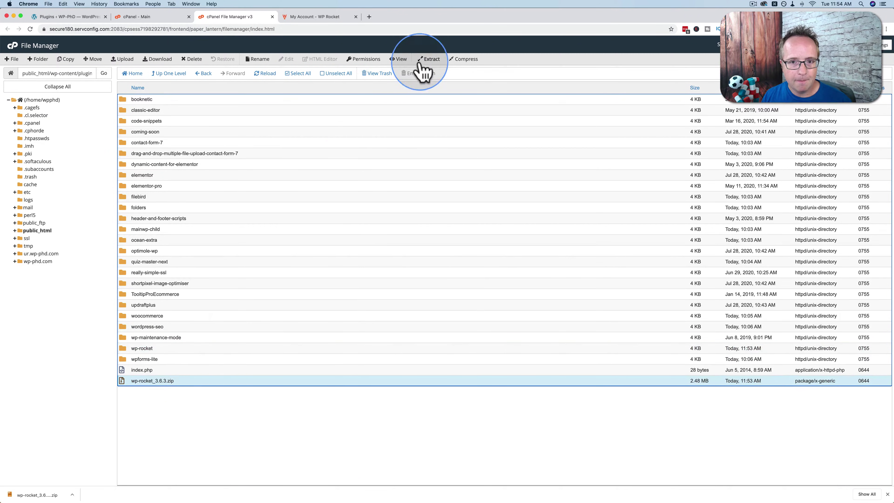
pyautogui.click(193, 61)
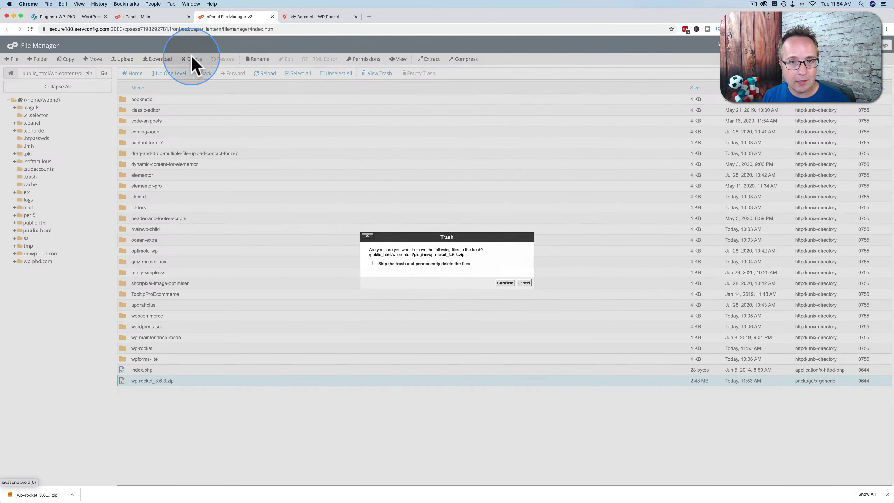
pyautogui.click(419, 264)
pyautogui.click(505, 283)
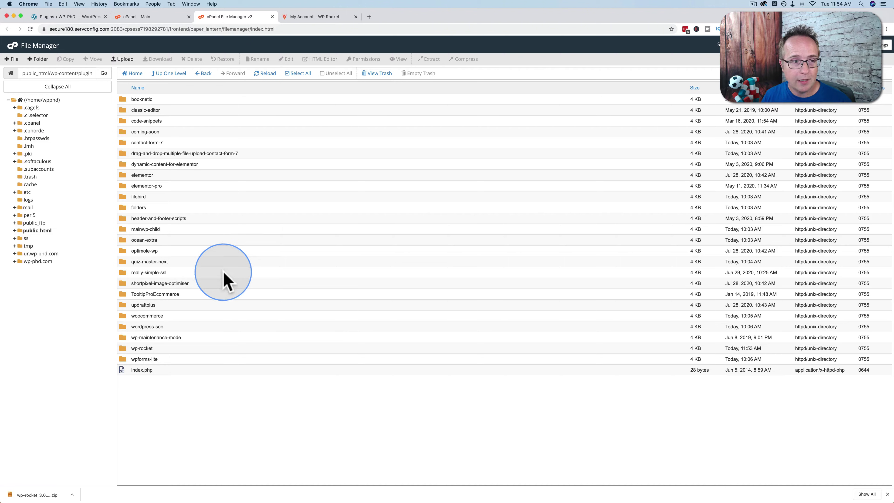
# Reload the WordPress plugins list and activate WP Rocket 3.6.3.
pyautogui.click(67, 16)
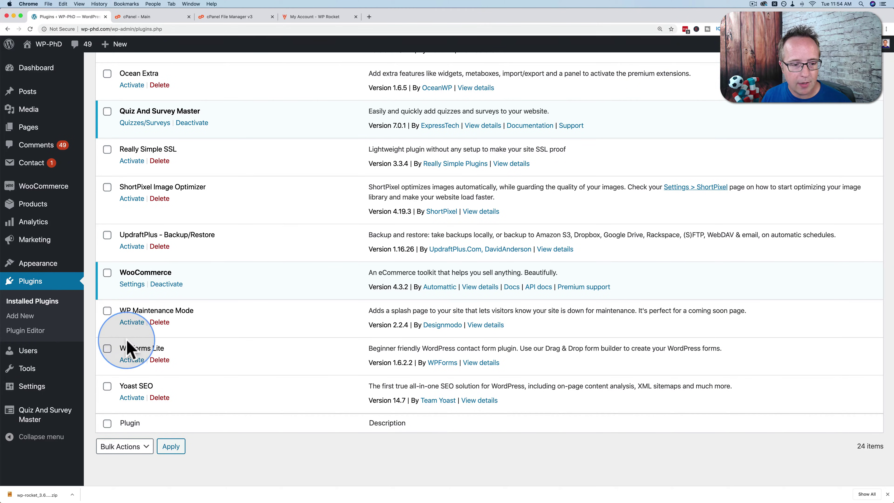
pyautogui.click(31, 30)
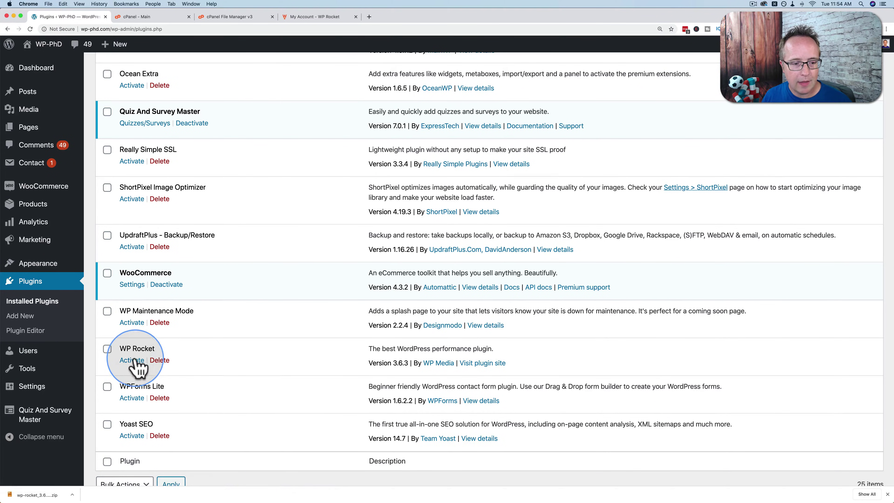
pyautogui.click(136, 361)
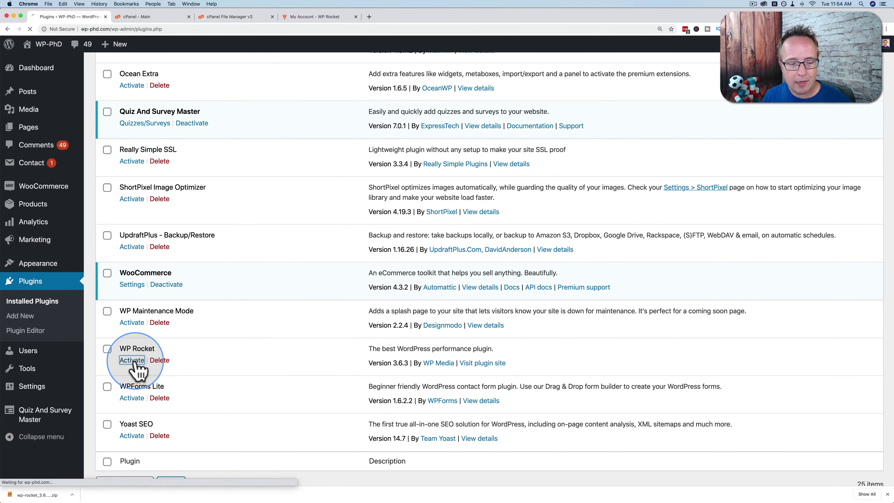
pyautogui.scroll(-15, 253, 296)
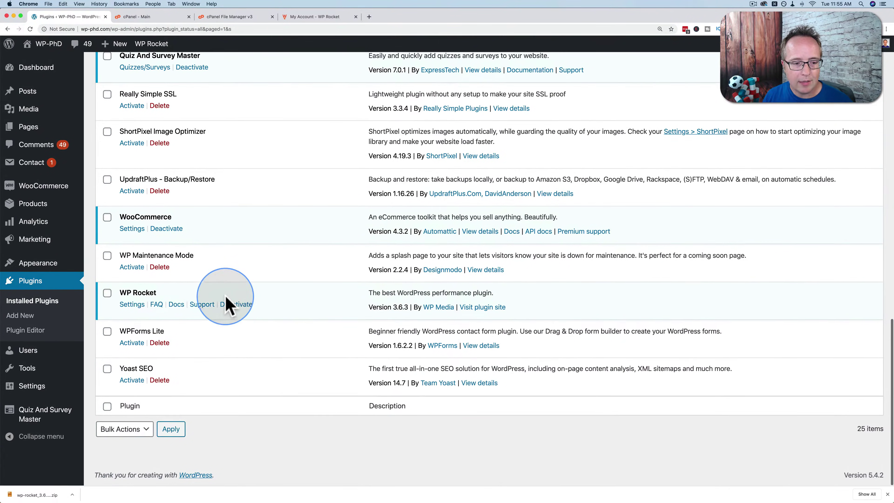